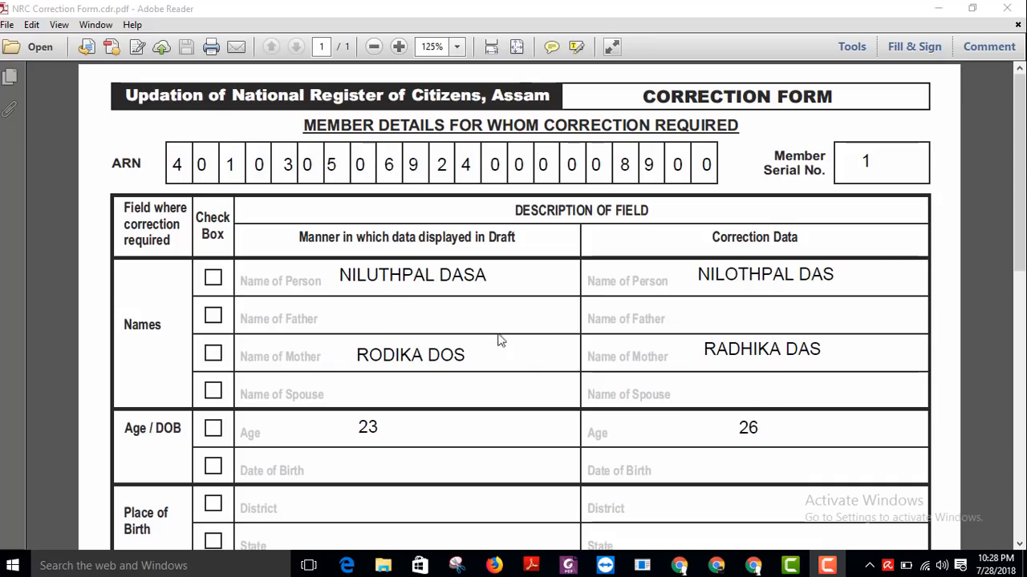
Examine the ARN digits entered in the number boxes at the head of the correction form
click(175, 166)
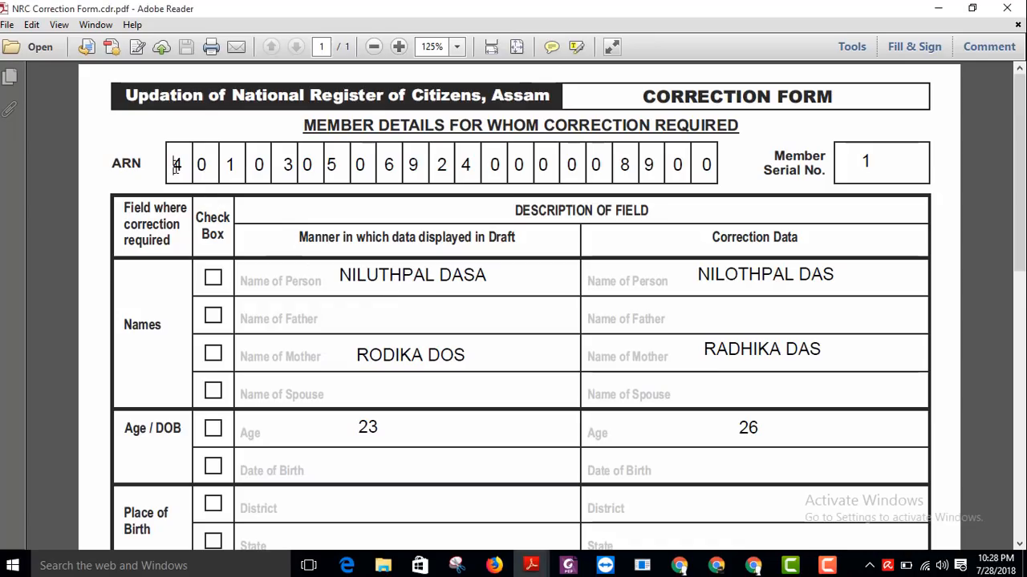
drag(176, 166, 708, 166)
click(705, 165)
drag(173, 166, 417, 165)
click(418, 166)
Compare the Name of Person entry as displayed in the draft with its Correction Data entry
scroll(286, 297, down, 1)
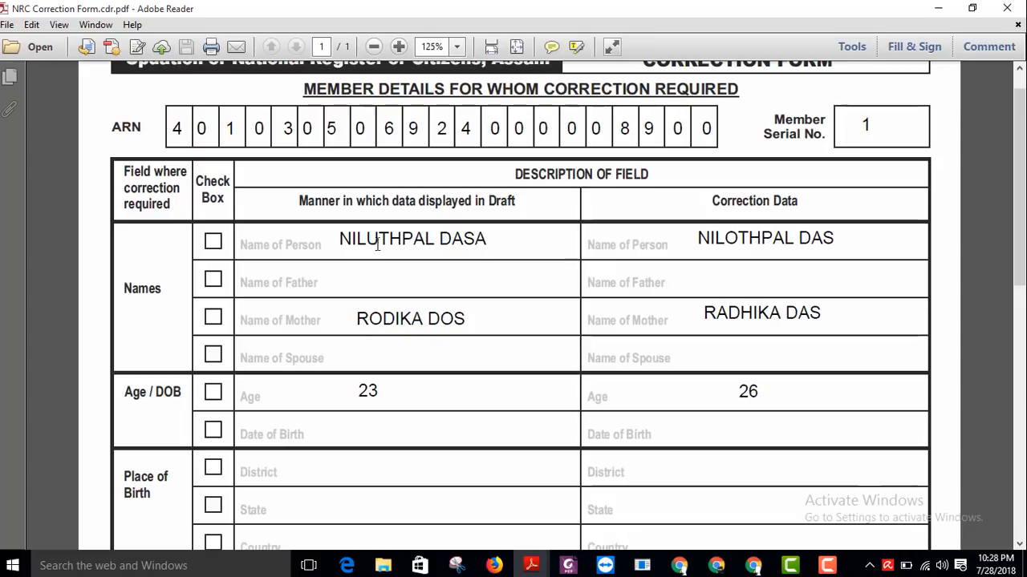
drag(366, 239, 379, 239)
click(481, 240)
drag(350, 242, 412, 241)
click(412, 242)
drag(709, 201, 807, 202)
click(786, 207)
Compare the Name of Mother entry as displayed in the draft with its Correction Data entry
drag(357, 319, 463, 322)
click(465, 326)
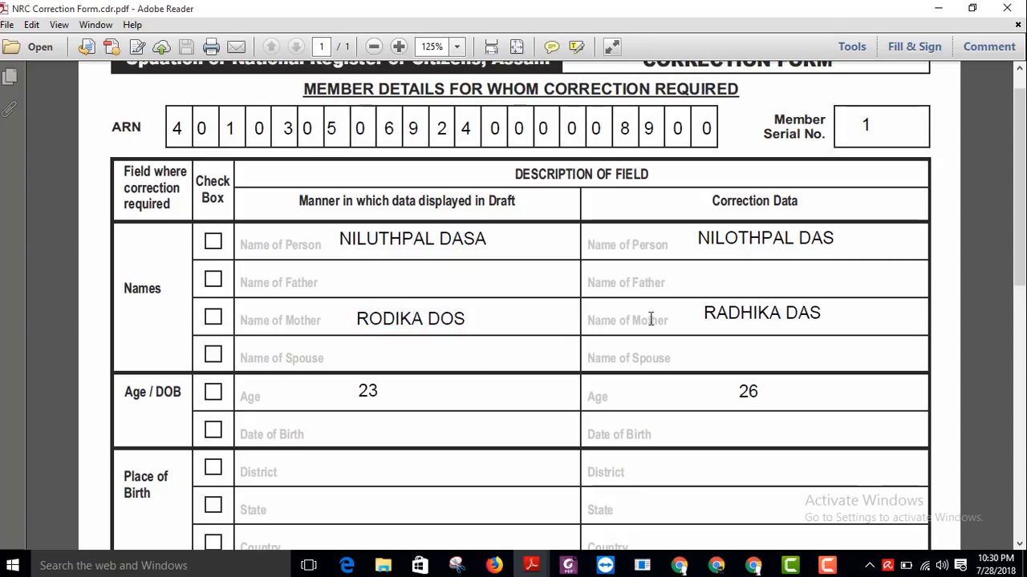
drag(704, 313, 829, 313)
click(716, 312)
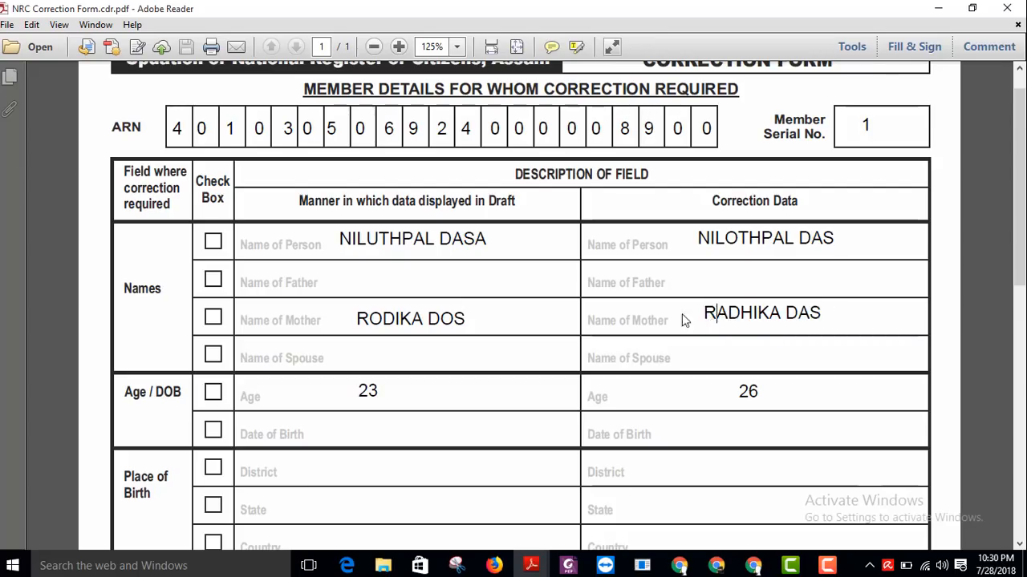
Compare the Age entry as displayed in the draft with the age given under Correction Data
scroll(312, 335, down, 3)
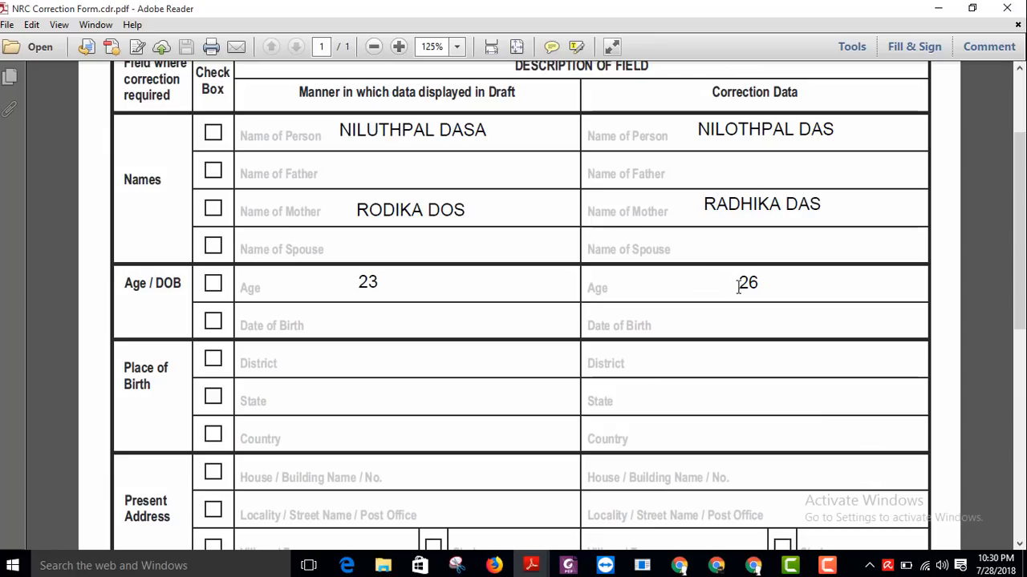
drag(349, 286, 384, 283)
click(382, 285)
click(734, 278)
drag(735, 282, 761, 283)
click(756, 287)
Review the Date of Birth, Place of Birth, Present Address and Permanent Address fields down to the declaration section
scroll(497, 382, down, 1)
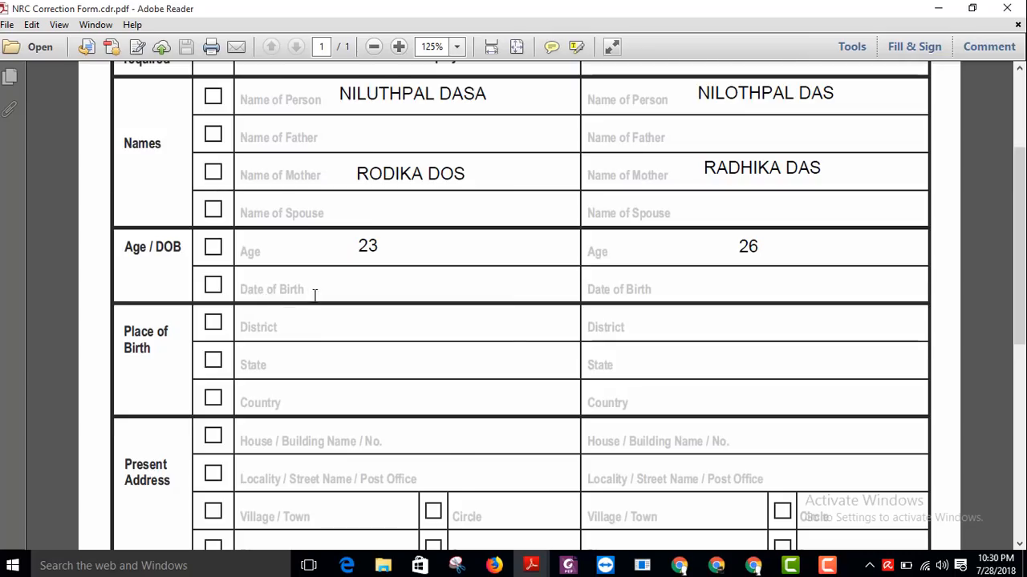
scroll(316, 297, down, 2)
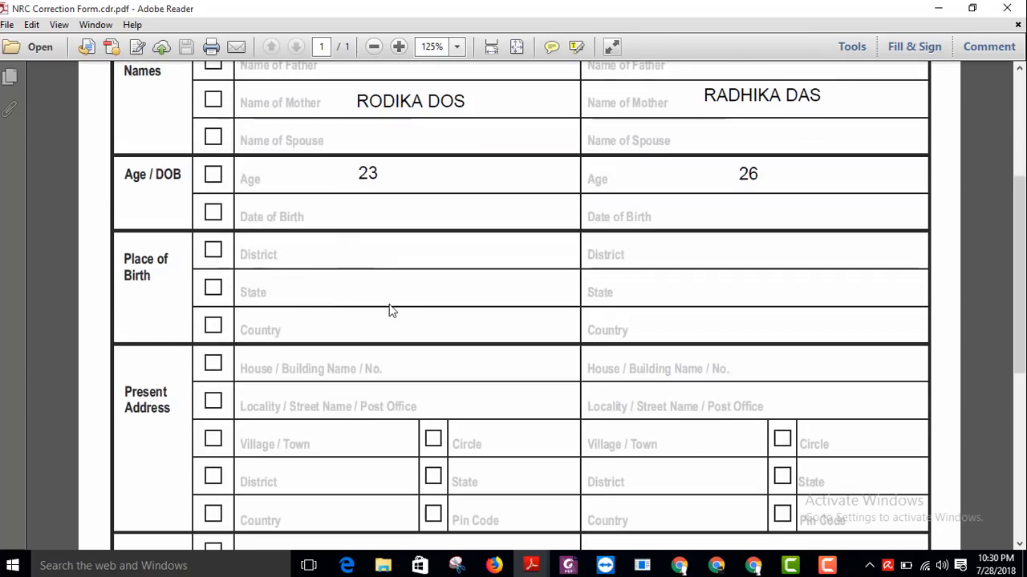
scroll(712, 300, down, 3)
scroll(711, 299, down, 3)
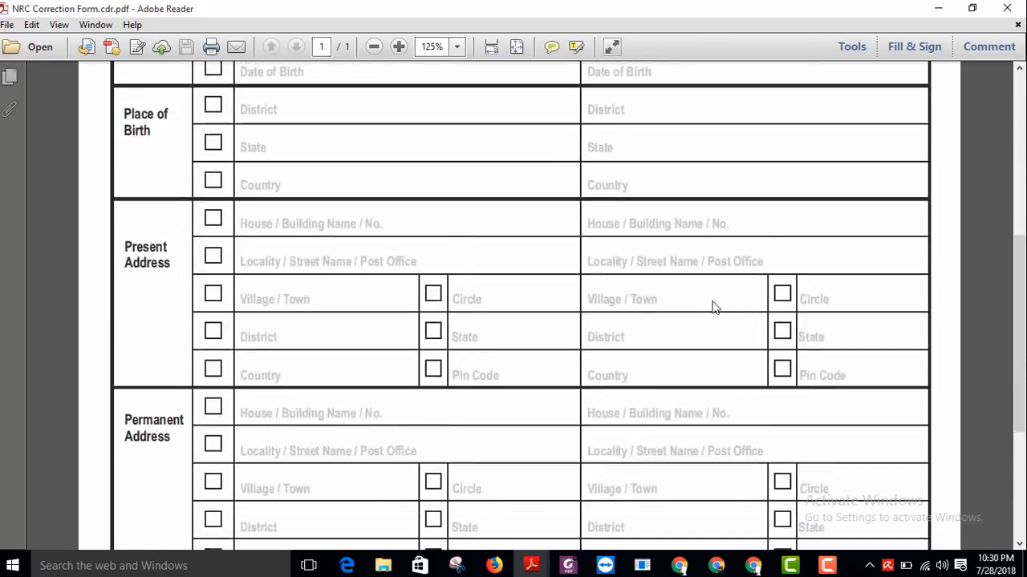
scroll(711, 300, down, 3)
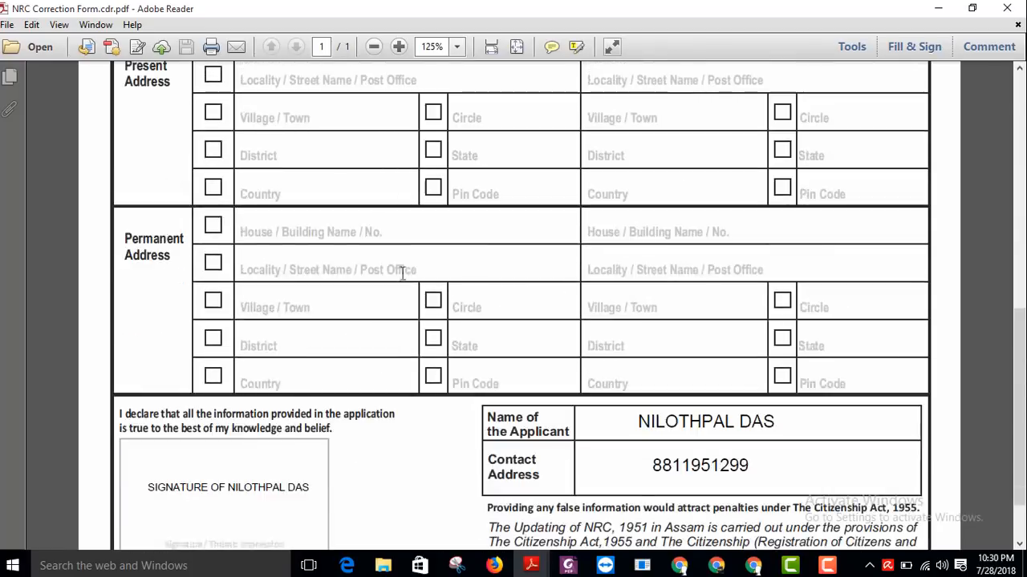
scroll(363, 273, down, 1)
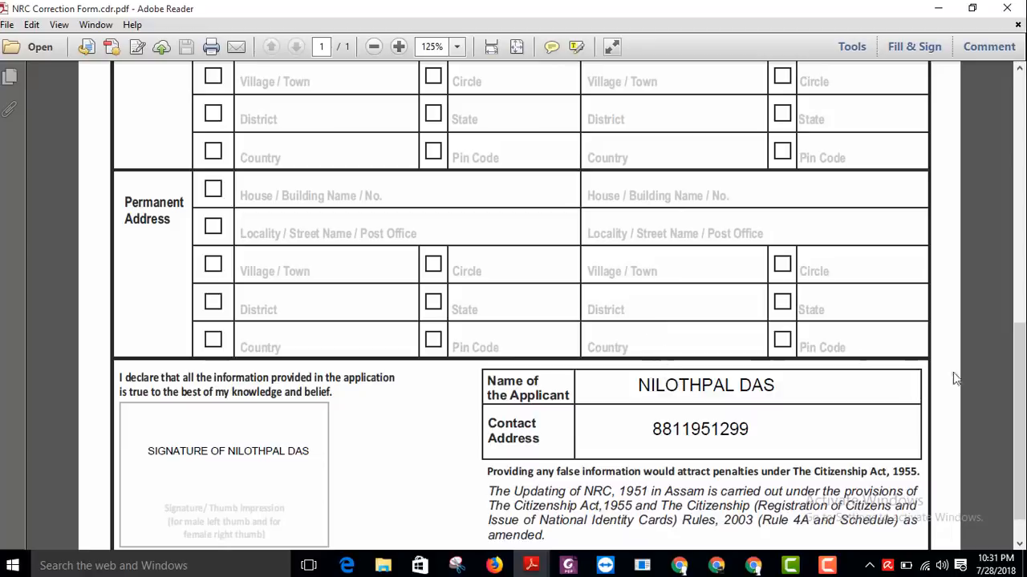
Examine the phone number entered under Contact Address, along with the applicant's name and signature area
drag(1020, 341, 1020, 95)
scroll(689, 390, down, 10)
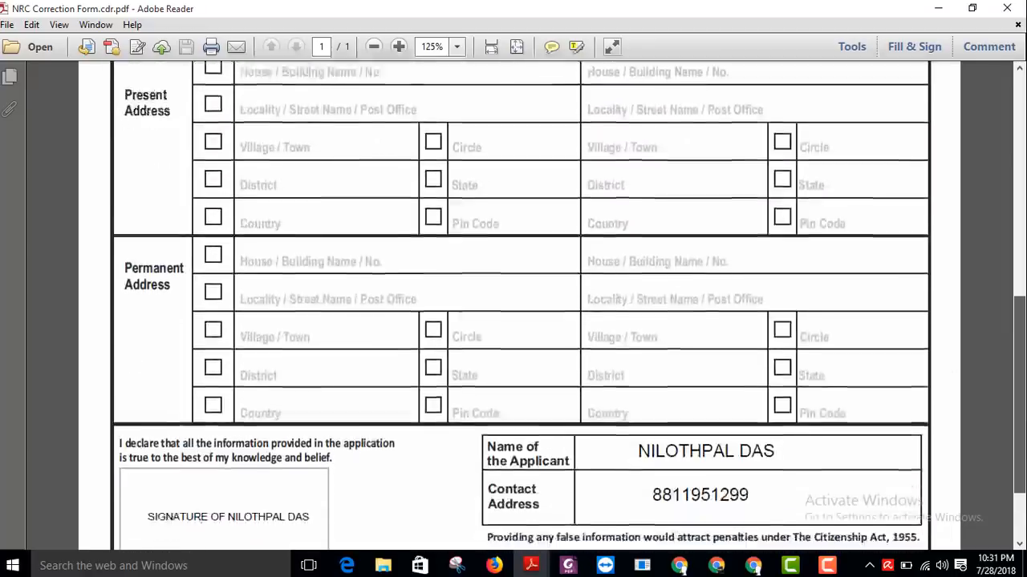
drag(656, 435, 751, 436)
click(752, 436)
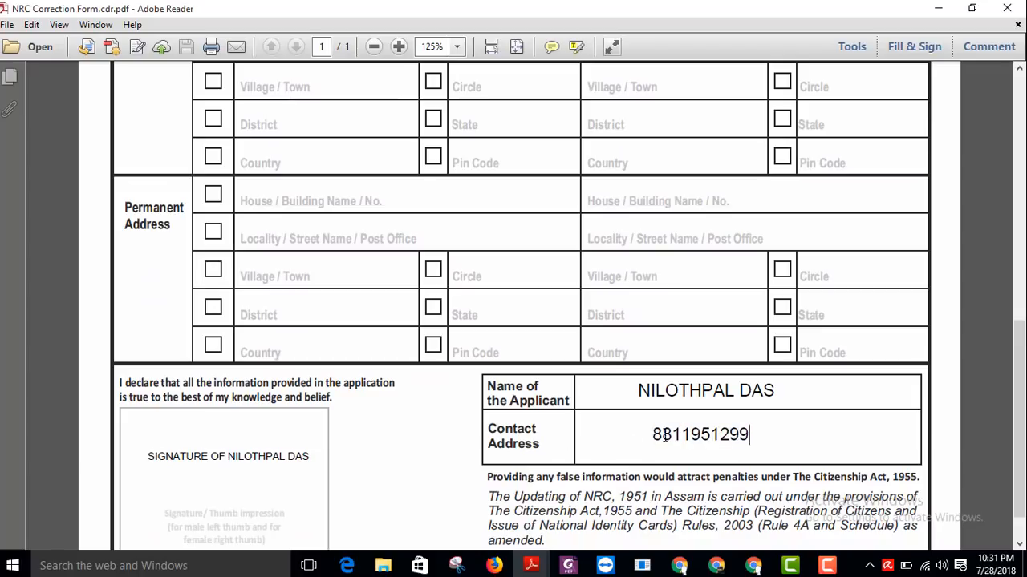
drag(652, 434, 767, 433)
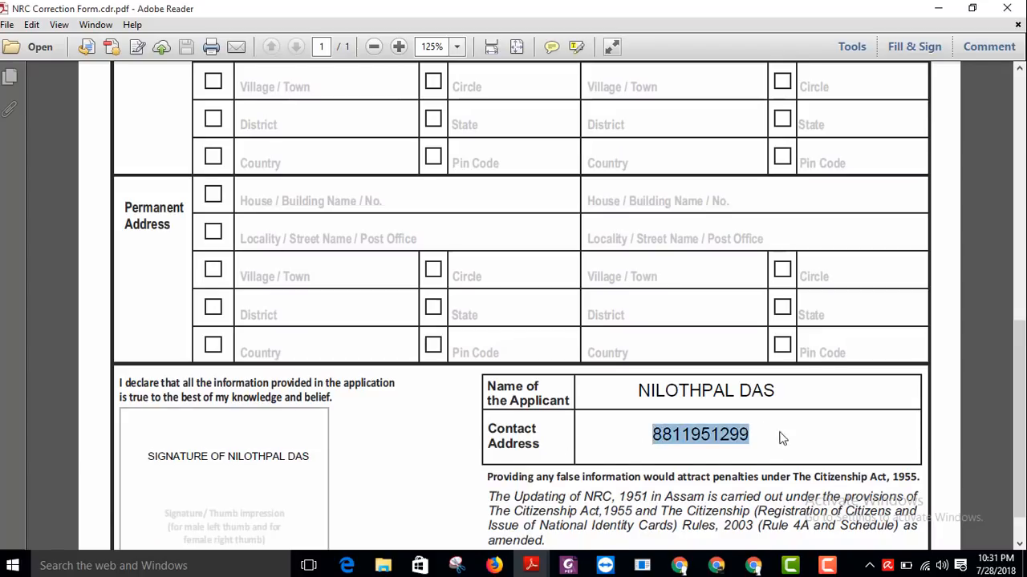
scroll(1021, 425, down, 1)
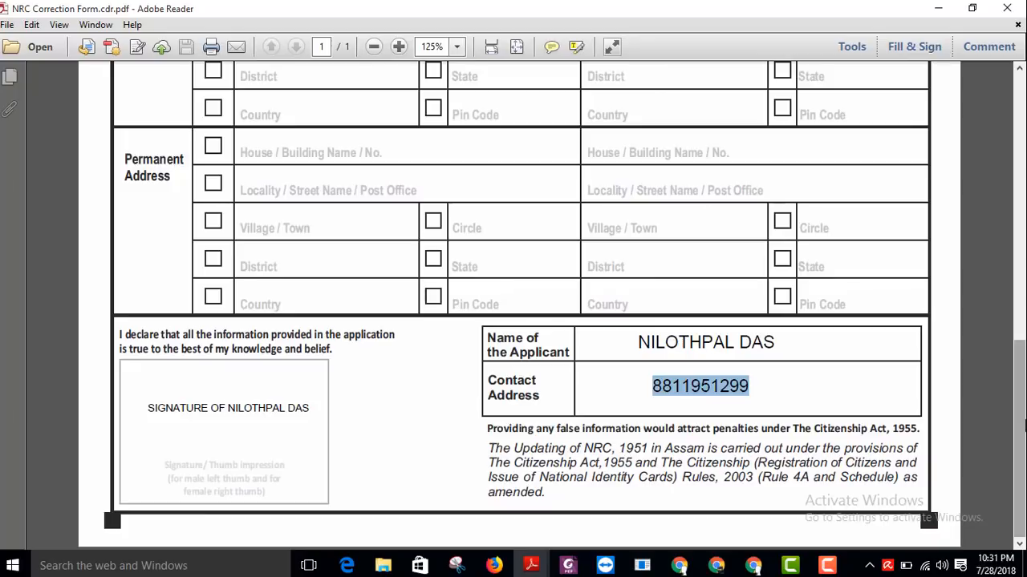
Check the Member Serial No. entry beside the ARN at the head of the form
drag(1024, 425, 1023, 144)
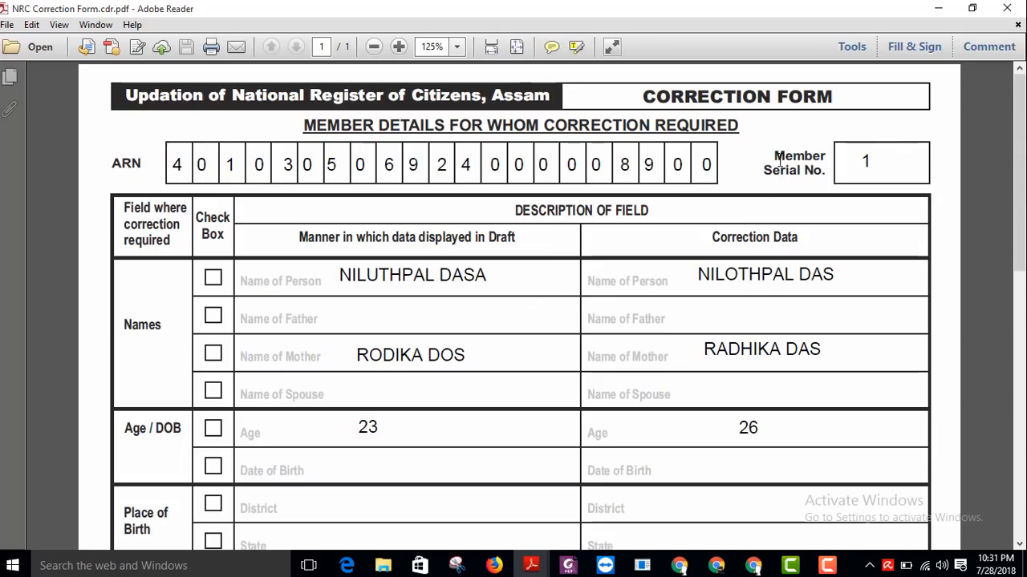
drag(860, 162, 881, 162)
click(884, 161)
drag(863, 160, 874, 158)
scroll(451, 304, down, 10)
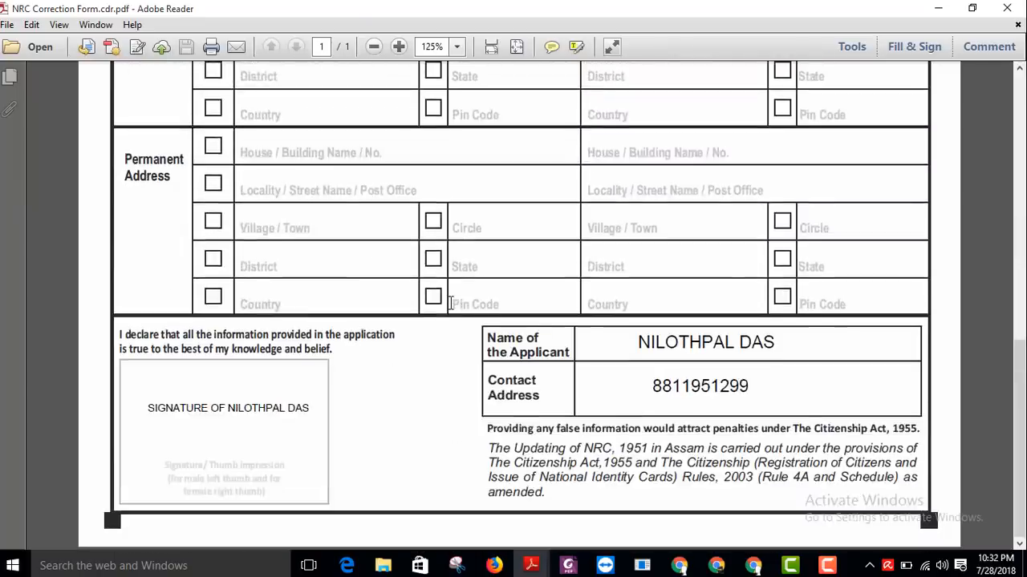
scroll(451, 304, up, 10)
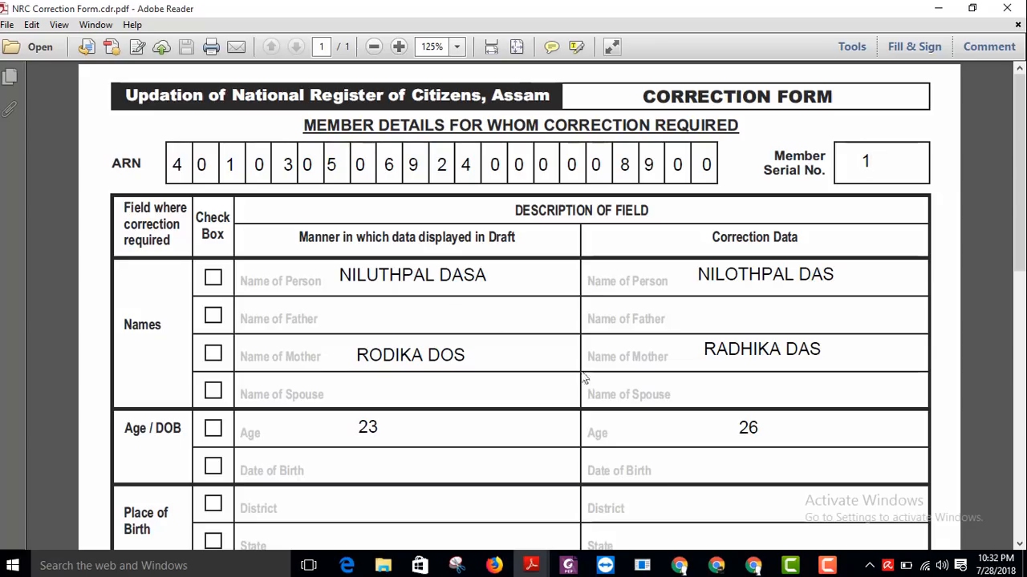
click(837, 567)
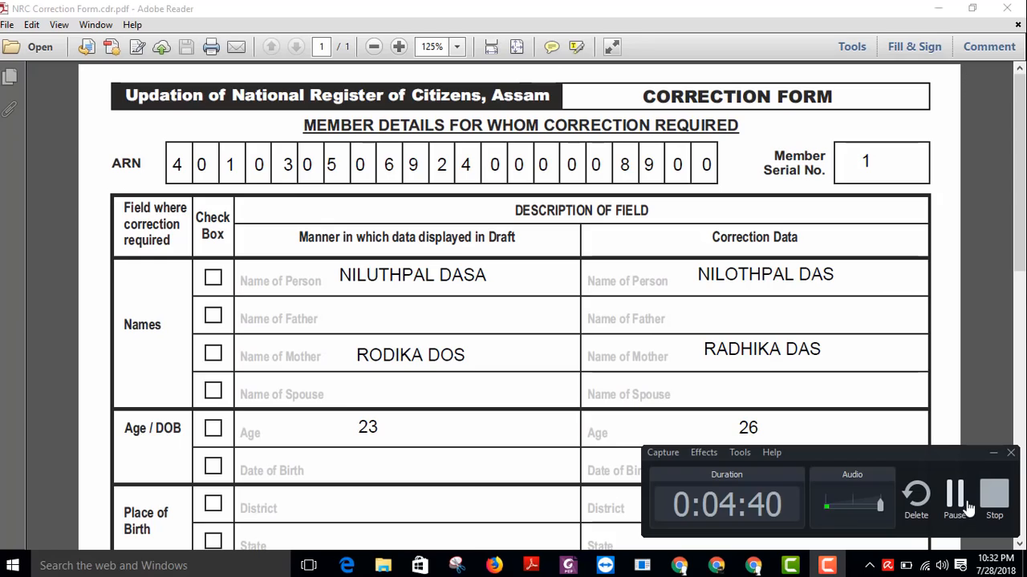